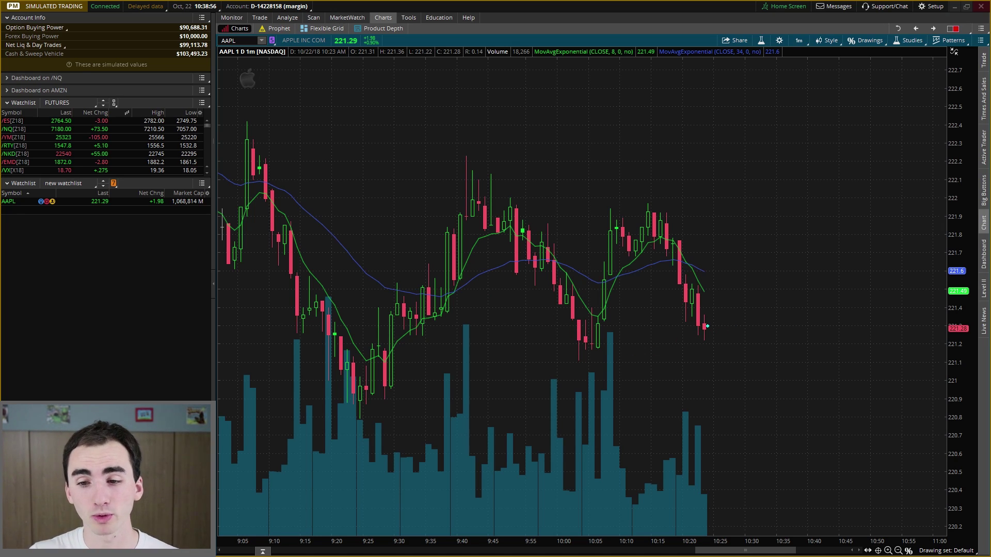
Step: Draw horizontal lines on the AAPL chart at the current price, a target above and a stop below
{"action": "left_click_drag", "start_coordinate": [695, 325], "coordinate": [774, 327]}
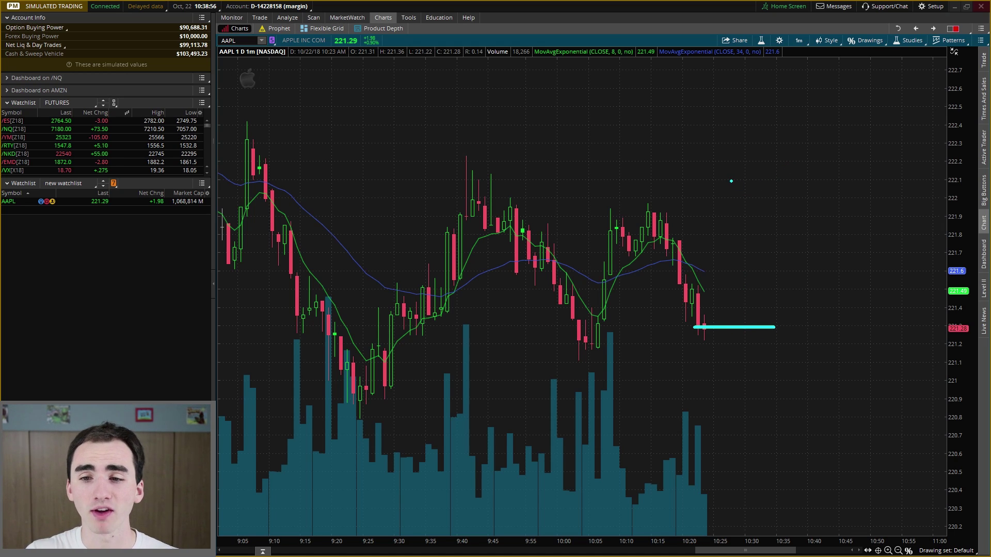
{"action": "left_click_drag", "start_coordinate": [730, 175], "coordinate": [796, 182]}
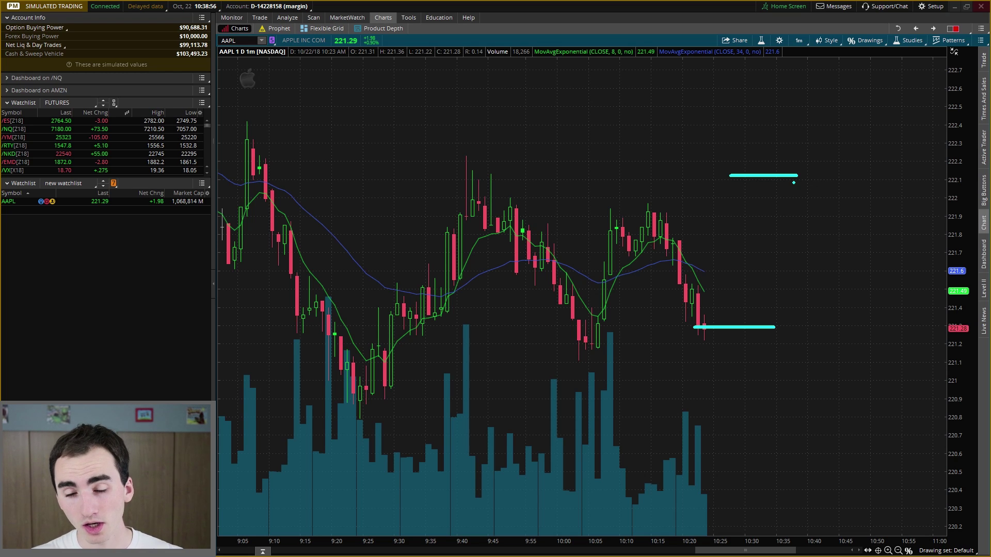
{"action": "left_click_drag", "start_coordinate": [738, 379], "coordinate": [826, 382]}
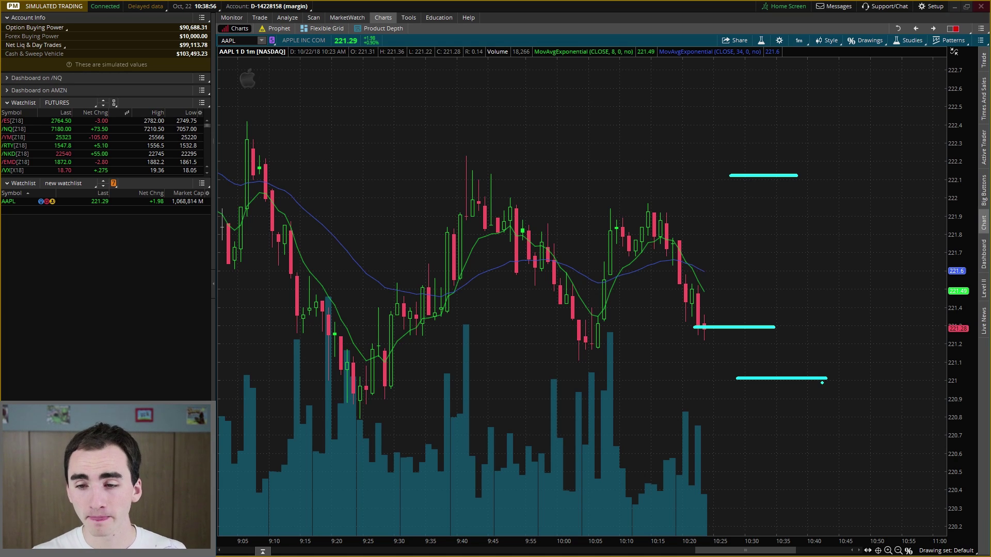
Step: Sketch price moves from entry to target and stop with arrows, undoing unwanted strokes
{"action": "mouse_move", "coordinate": [724, 326]}
{"action": "left_mouse_down"}
{"action": "mouse_move", "coordinate": [827, 178]}
{"action": "mouse_move", "coordinate": [843, 177]}
{"action": "left_mouse_up"}
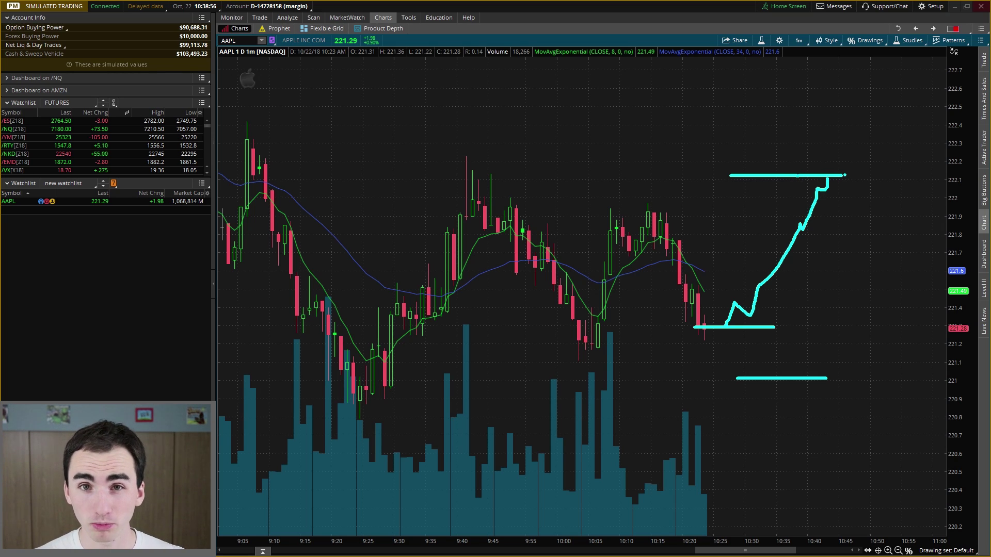
{"action": "left_click_drag", "start_coordinate": [588, 399], "coordinate": [712, 384]}
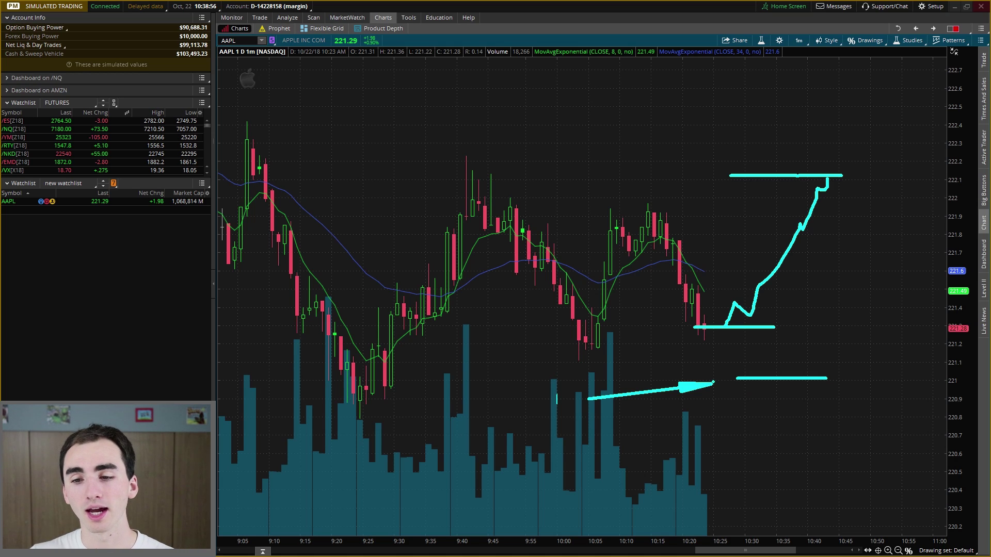
{"action": "key", "text": "ctrl+z"}
{"action": "key", "text": "ctrl+z"}
{"action": "key", "text": "ctrl+z"}
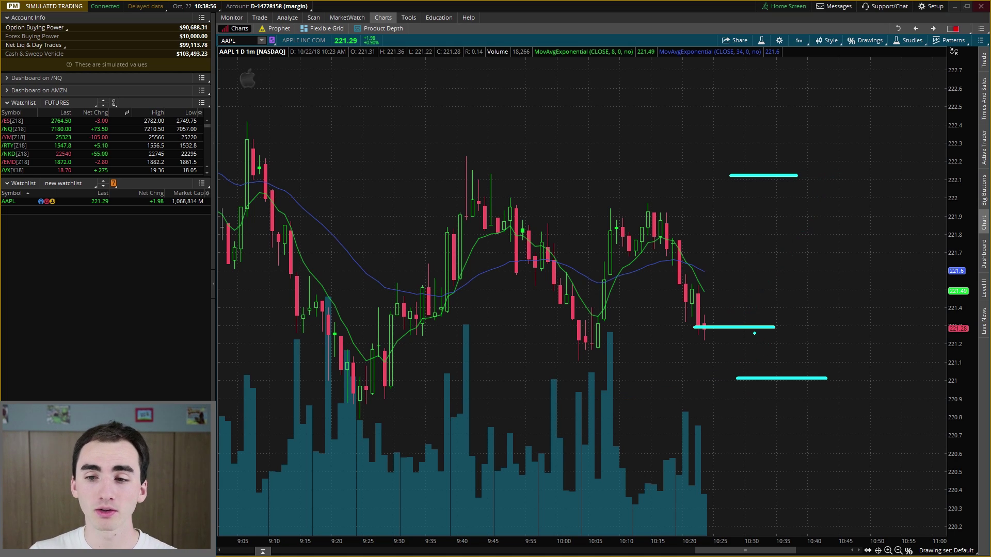
{"action": "mouse_move", "coordinate": [743, 327]}
{"action": "left_mouse_down"}
{"action": "mouse_move", "coordinate": [761, 355]}
{"action": "mouse_move", "coordinate": [784, 356]}
{"action": "mouse_move", "coordinate": [814, 383]}
{"action": "left_mouse_up"}
{"action": "mouse_move", "coordinate": [929, 186]}
{"action": "left_mouse_down"}
{"action": "mouse_move", "coordinate": [828, 179]}
{"action": "mouse_move", "coordinate": [849, 181]}
{"action": "left_mouse_up"}
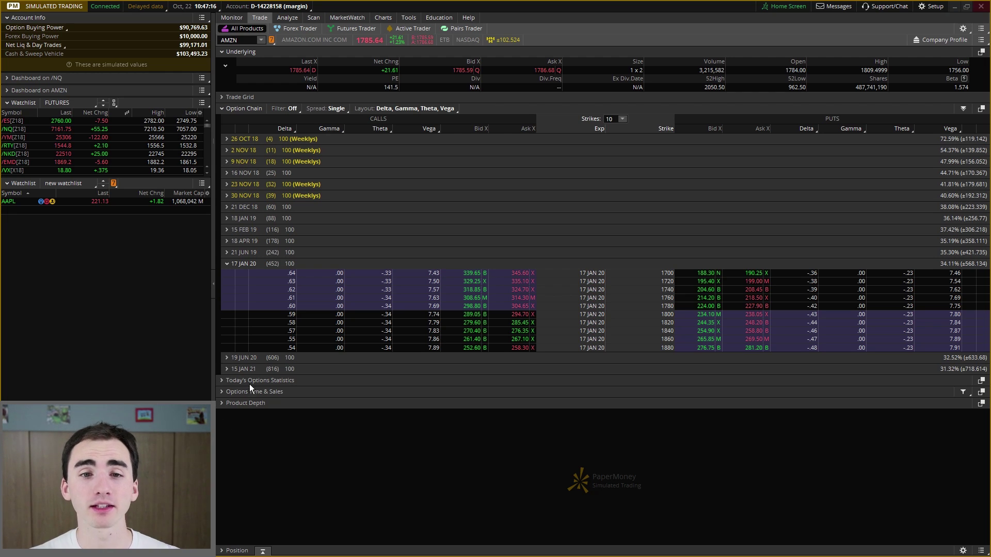
Step: Create an AMZN buy-100 order with an OCO bracket via Buy custom > with OCO Bracket
{"action": "left_click", "coordinate": [363, 45]}
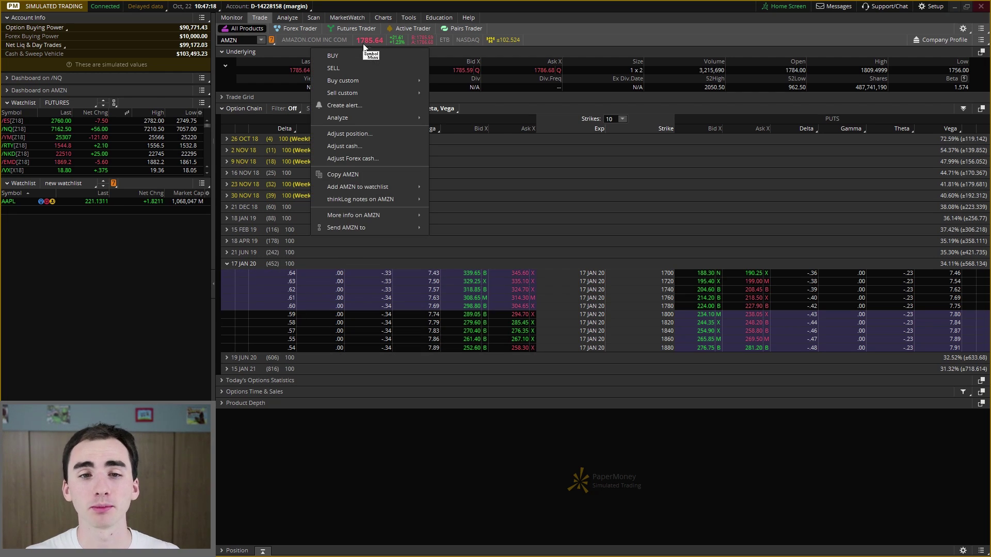
{"action": "mouse_move", "coordinate": [383, 83]}
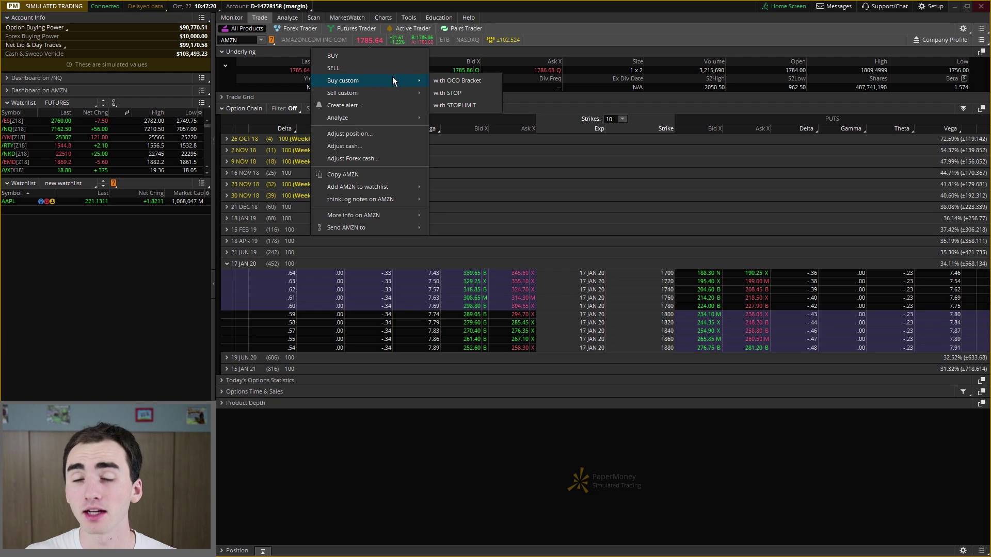
{"action": "left_click", "coordinate": [450, 83]}
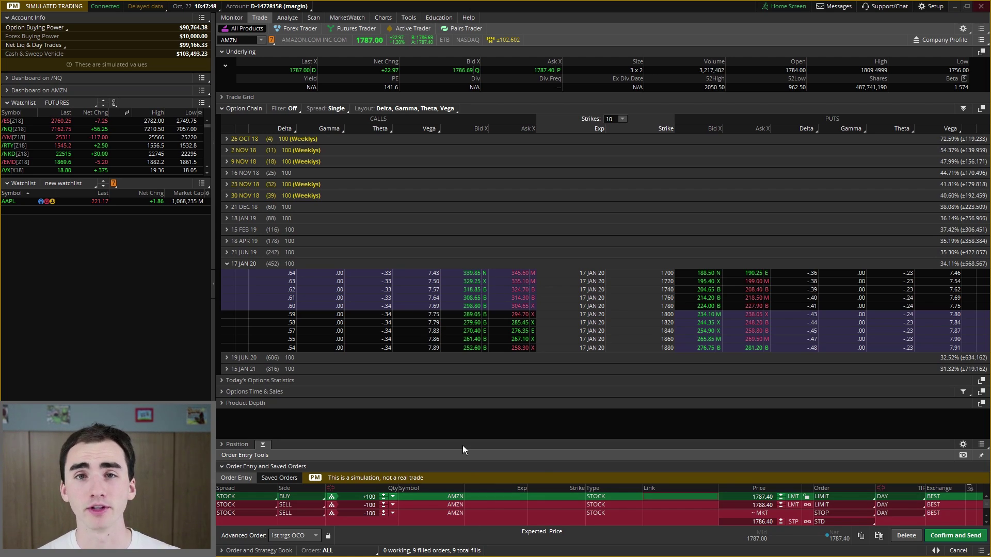
{"action": "left_click", "coordinate": [376, 19]}
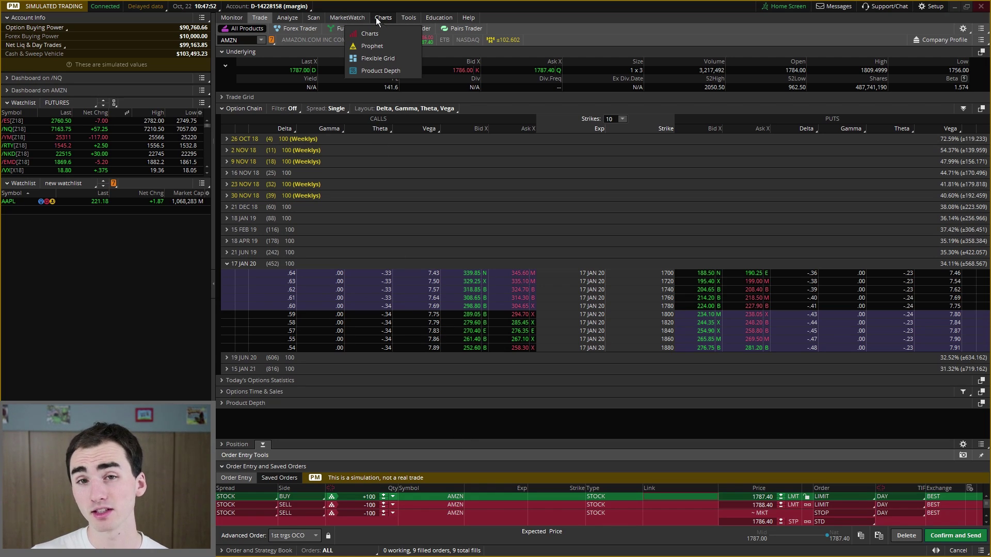
Step: From the AAPL chart, create a buy-100 OCO bracket at 221.26 with limit 222.26 and stop 220.26
{"action": "left_click", "coordinate": [375, 17]}
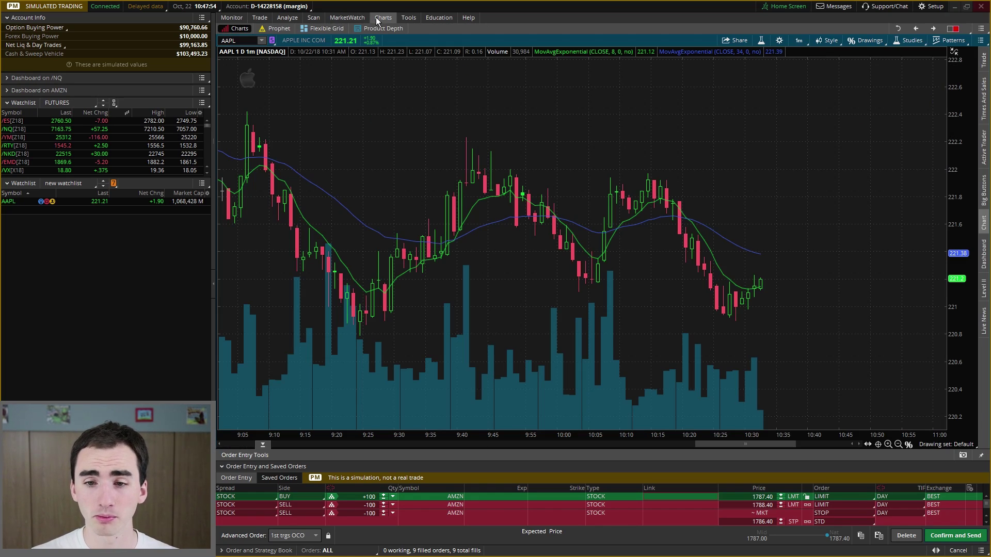
{"action": "left_click", "coordinate": [261, 445]}
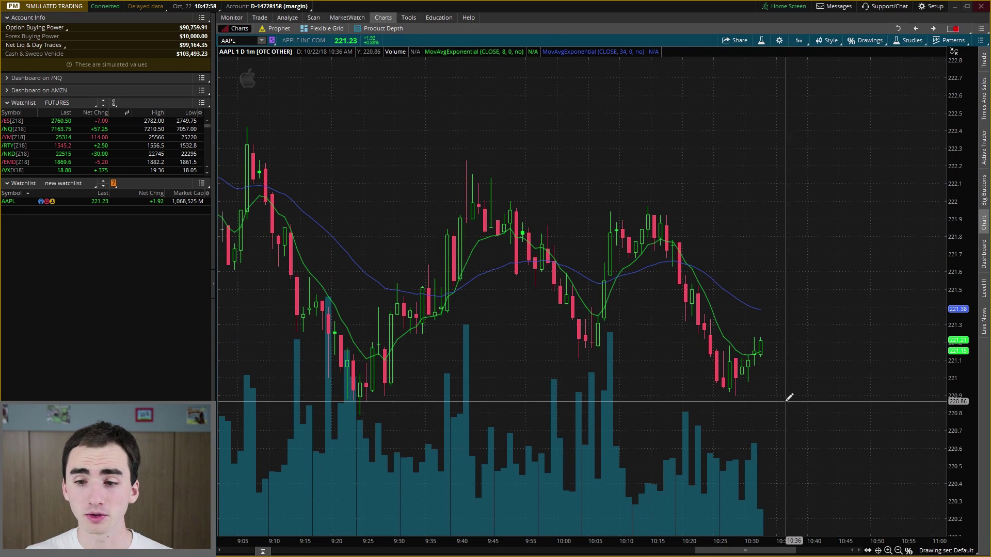
{"action": "right_click", "coordinate": [736, 336]}
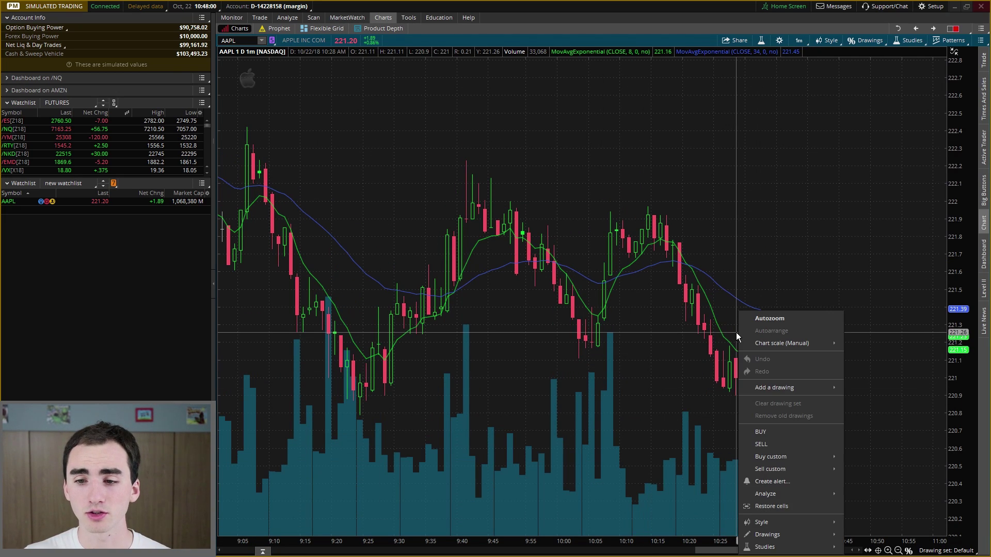
{"action": "mouse_move", "coordinate": [772, 457]}
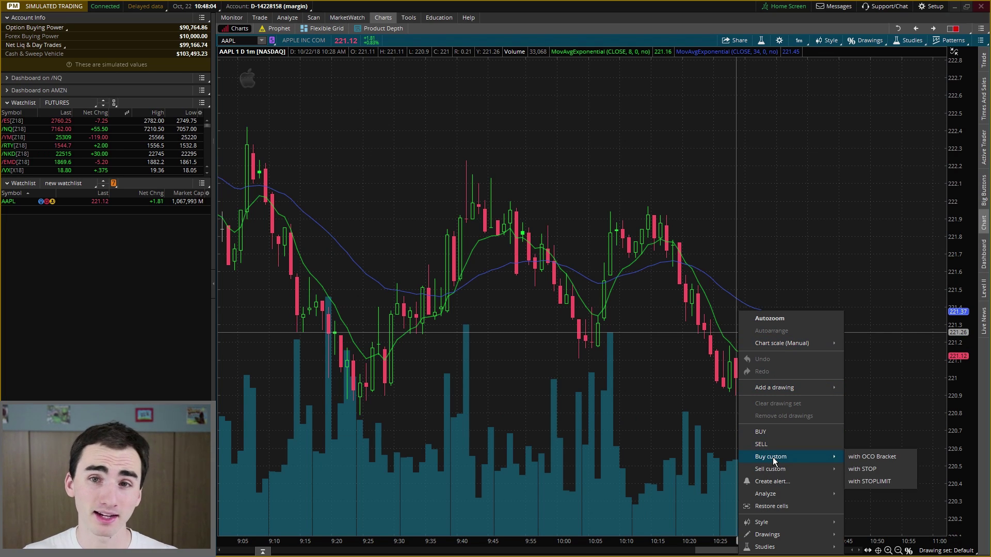
{"action": "left_click", "coordinate": [850, 457]}
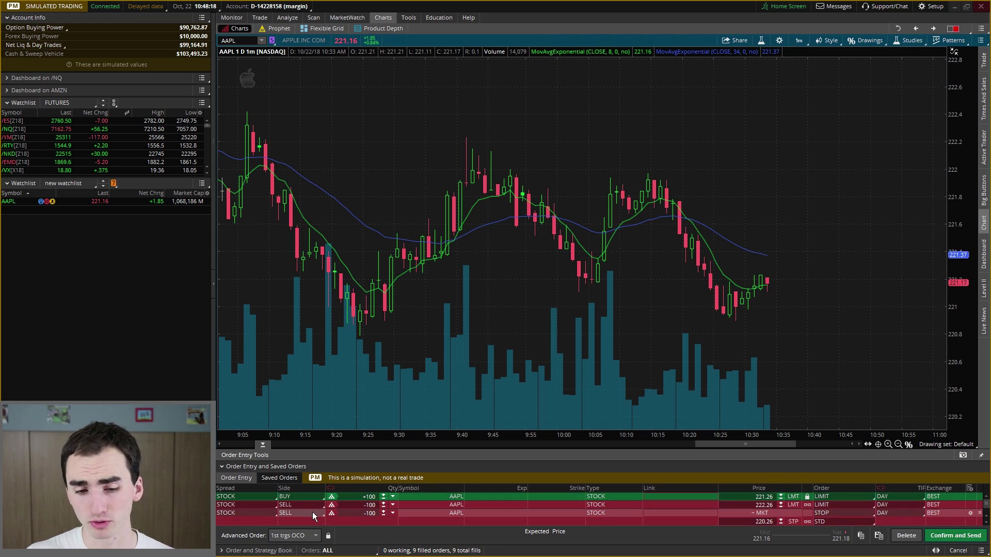
Step: Change the AAPL entry to MARKET, the sell limit to 222.00 and the stop to 220.5
{"action": "left_click", "coordinate": [819, 497]}
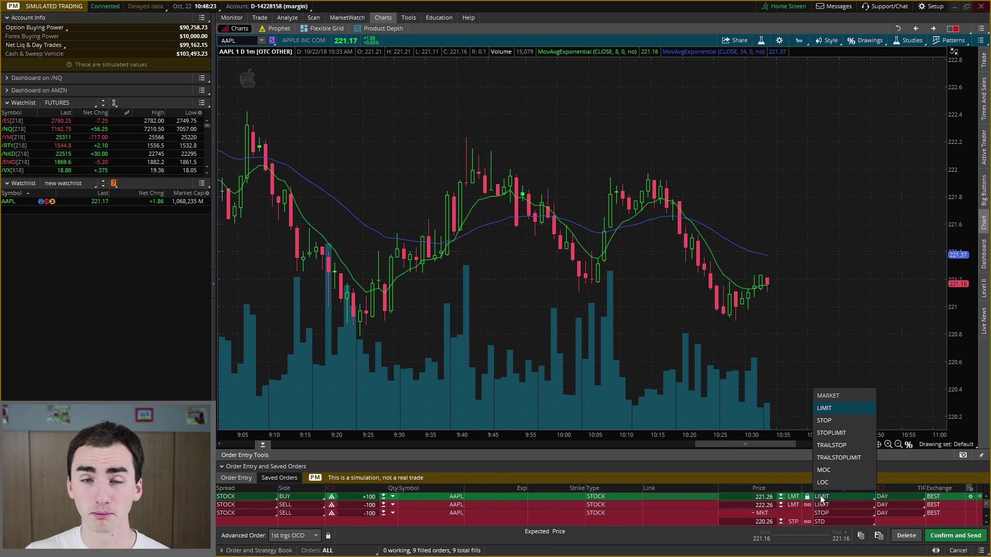
{"action": "left_click", "coordinate": [838, 403]}
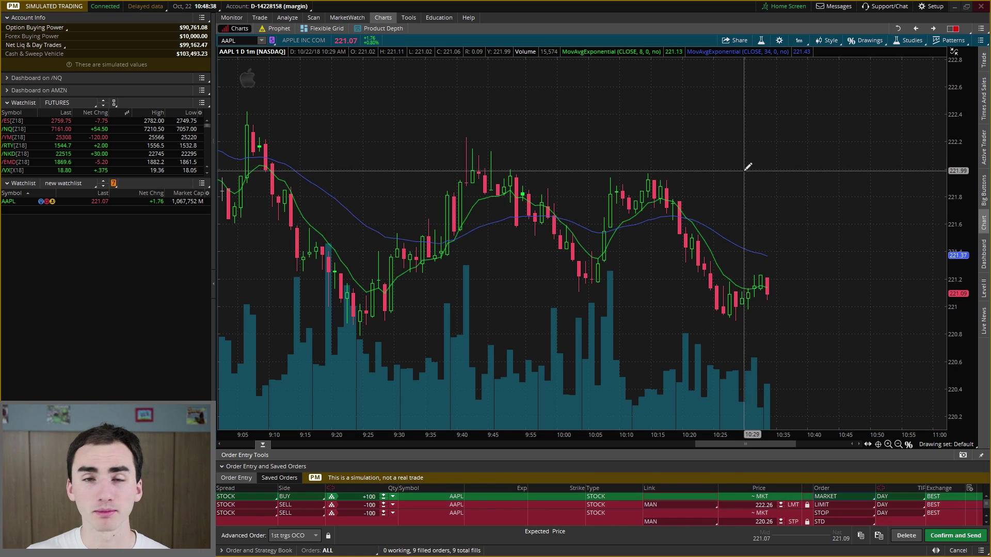
{"action": "left_click", "coordinate": [756, 506]}
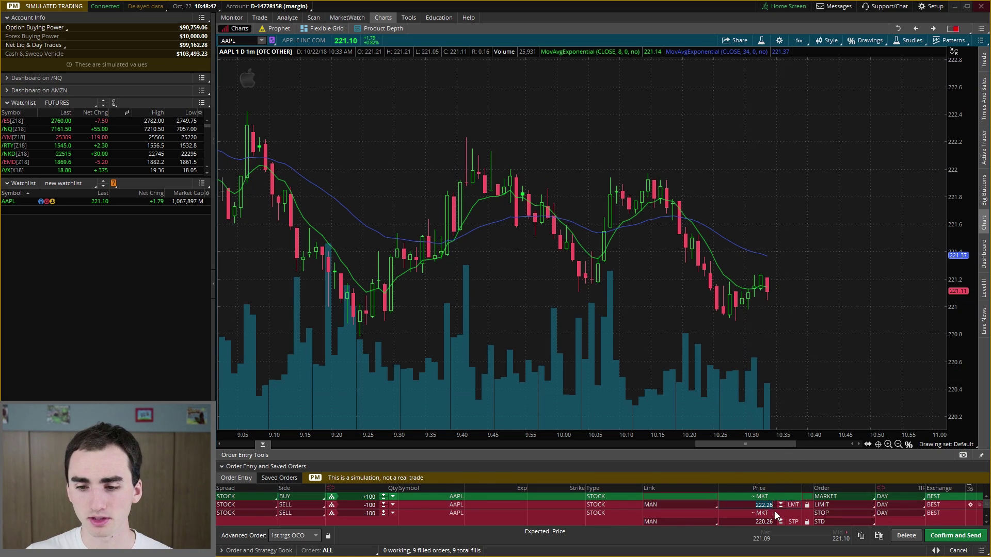
{"action": "type", "text": "222"}
{"action": "key", "text": "Return"}
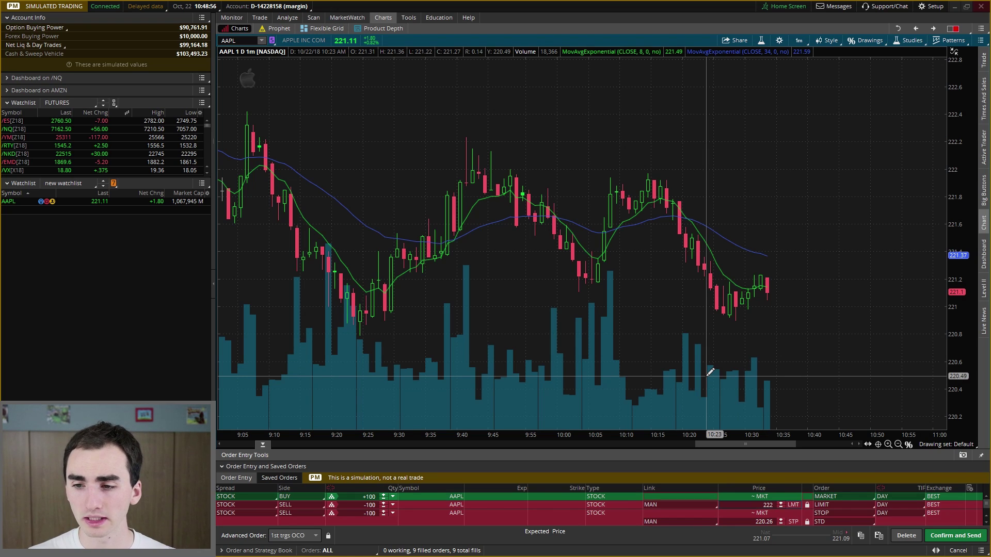
{"action": "left_click", "coordinate": [738, 519]}
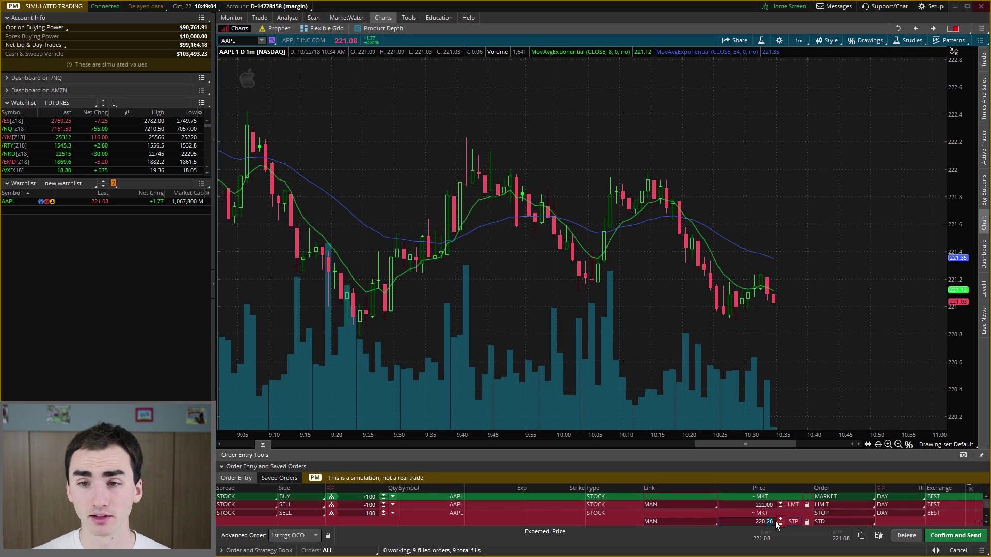
{"action": "key", "text": "BackSpace"}
{"action": "key", "text": "BackSpace"}
{"action": "type", "text": "5"}
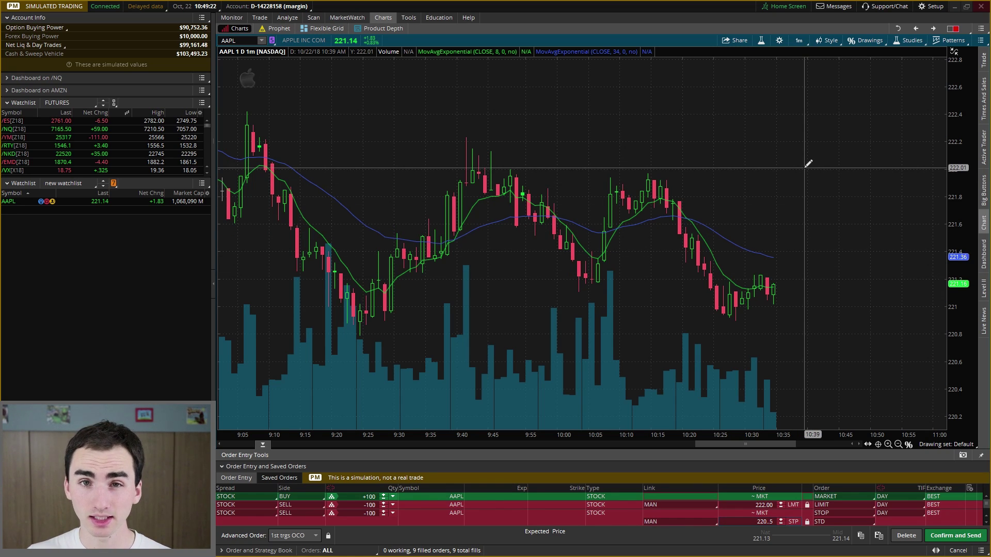
Step: Review and send the AAPL bracket order, buying 100 shares at 221.07
{"action": "left_click", "coordinate": [940, 536]}
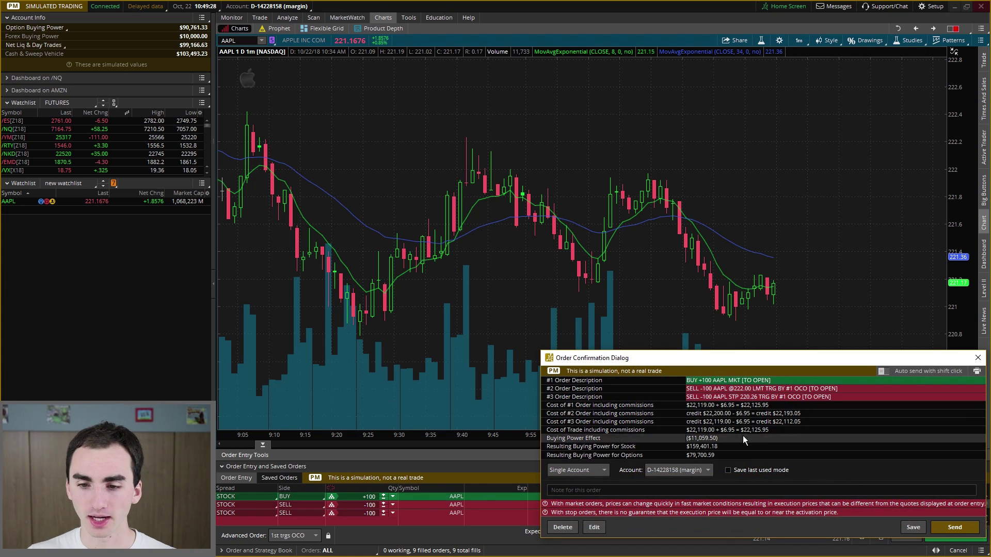
{"action": "left_click", "coordinate": [954, 527]}
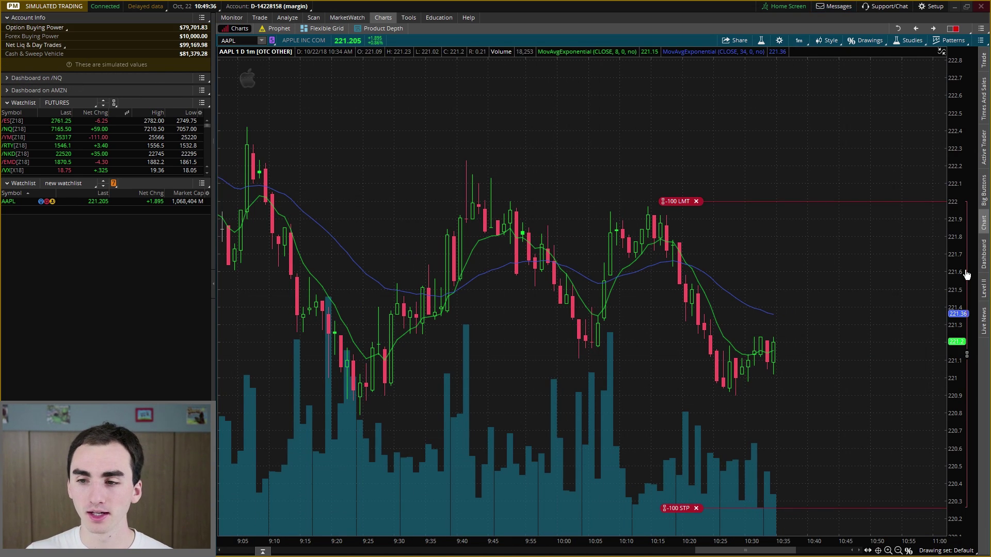
Step: Raise the AAPL stop to 220.47 and the sell limit to 222.65 on the chart, confirming each
{"action": "left_click_drag", "start_coordinate": [953, 263], "coordinate": [953, 309]}
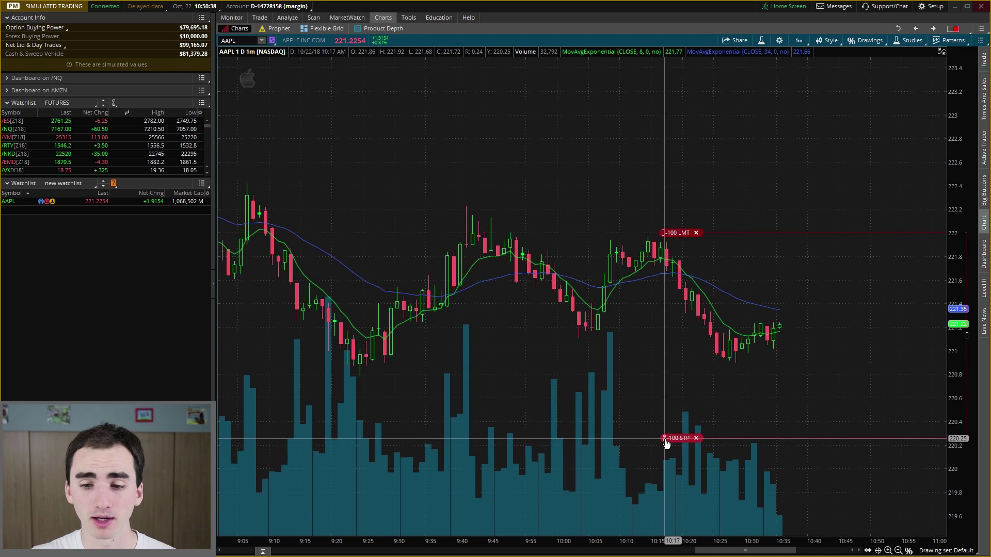
{"action": "left_click_drag", "start_coordinate": [672, 439], "coordinate": [672, 417]}
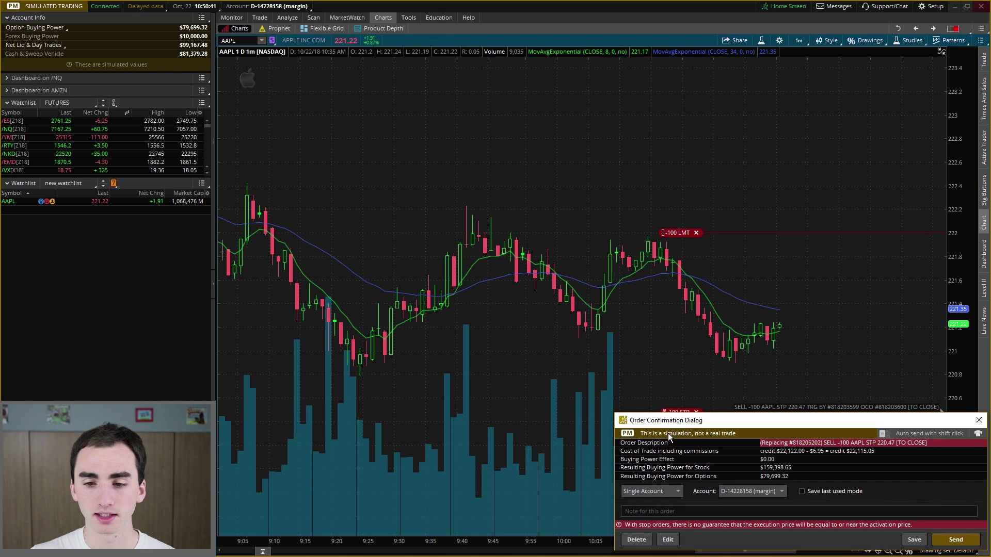
{"action": "left_click", "coordinate": [953, 540]}
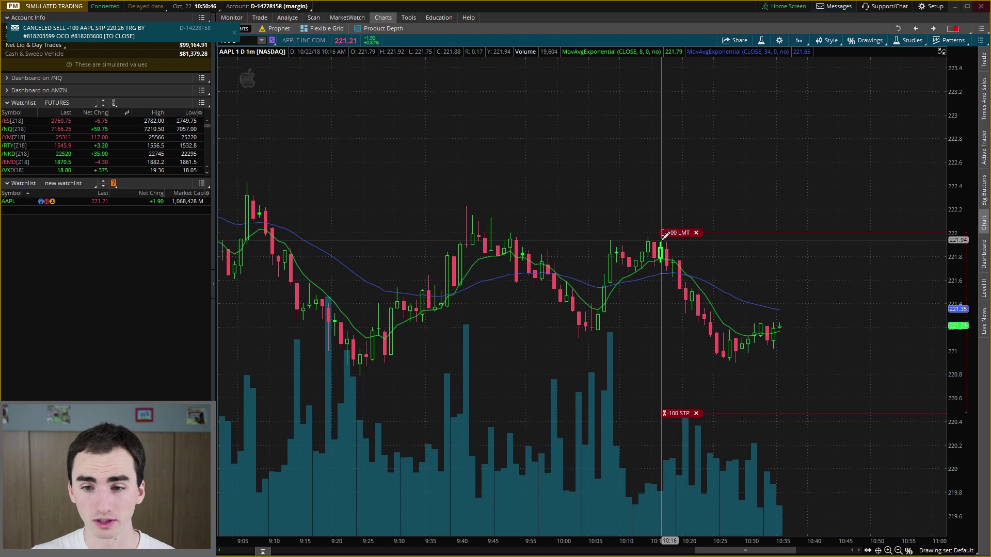
{"action": "left_click_drag", "start_coordinate": [677, 240], "coordinate": [670, 161]}
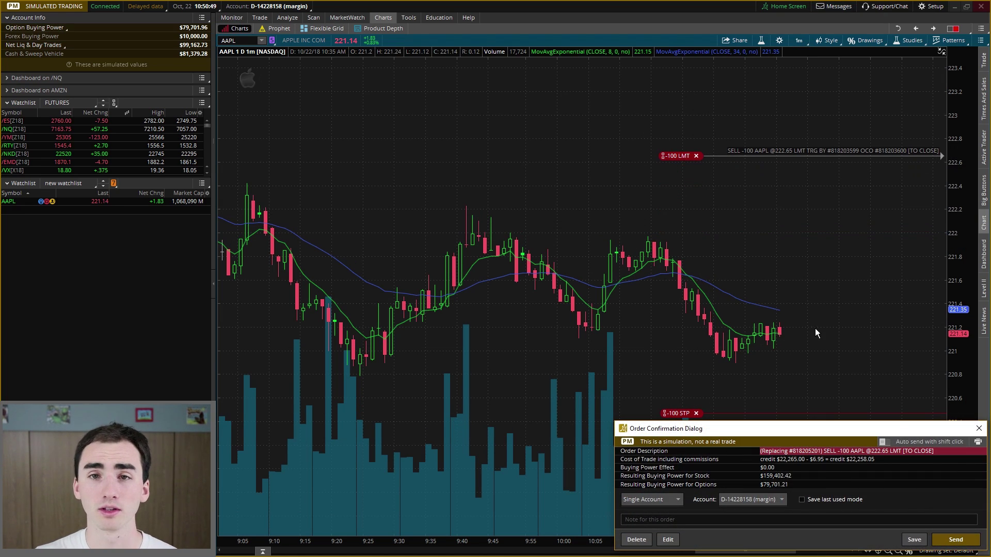
{"action": "left_click", "coordinate": [955, 540]}
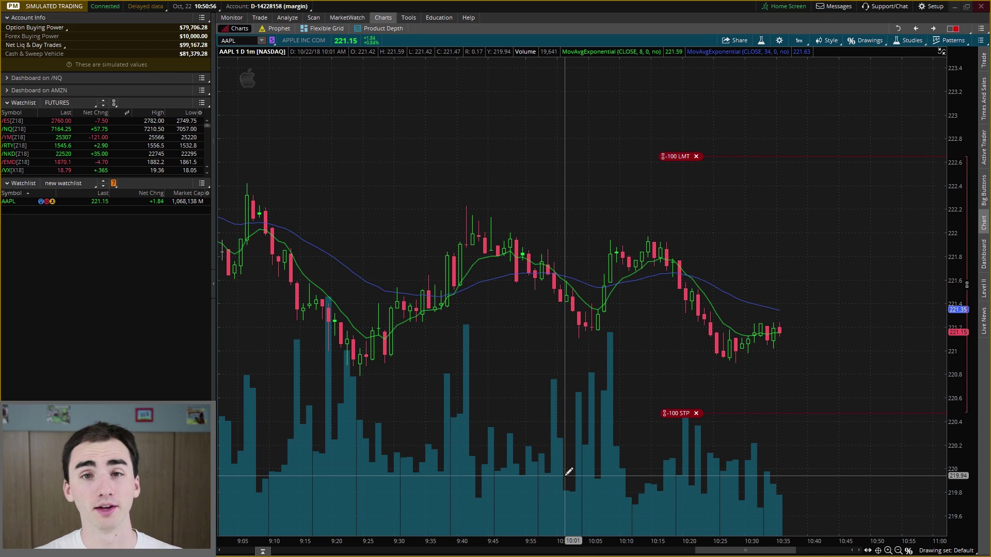
{"action": "right_click", "coordinate": [665, 160]}
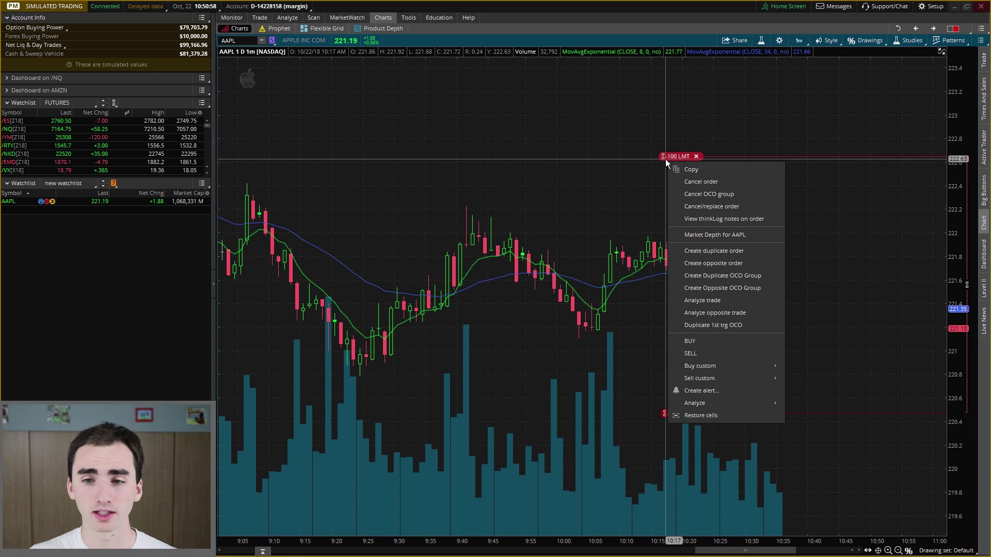
{"action": "left_click", "coordinate": [742, 206]}
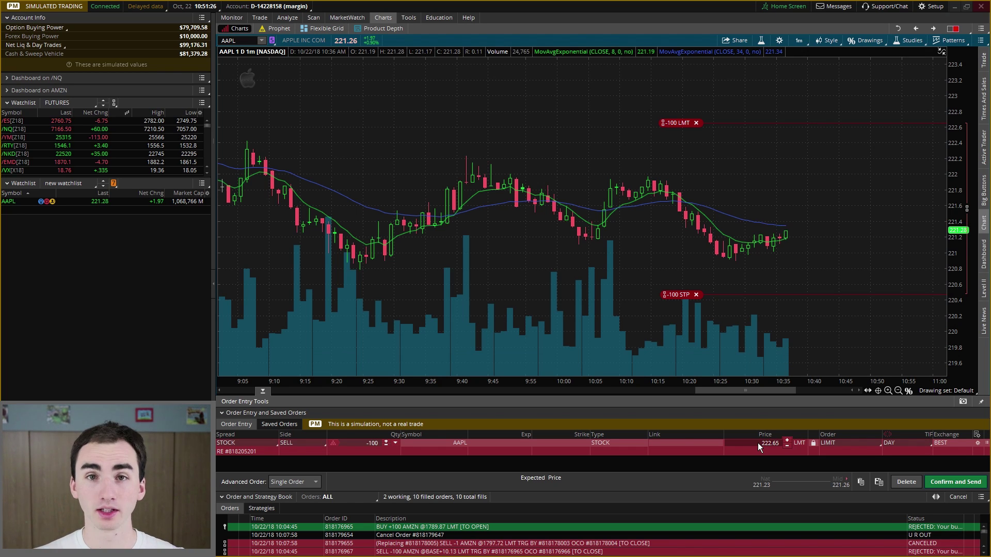
{"action": "left_click", "coordinate": [263, 391]}
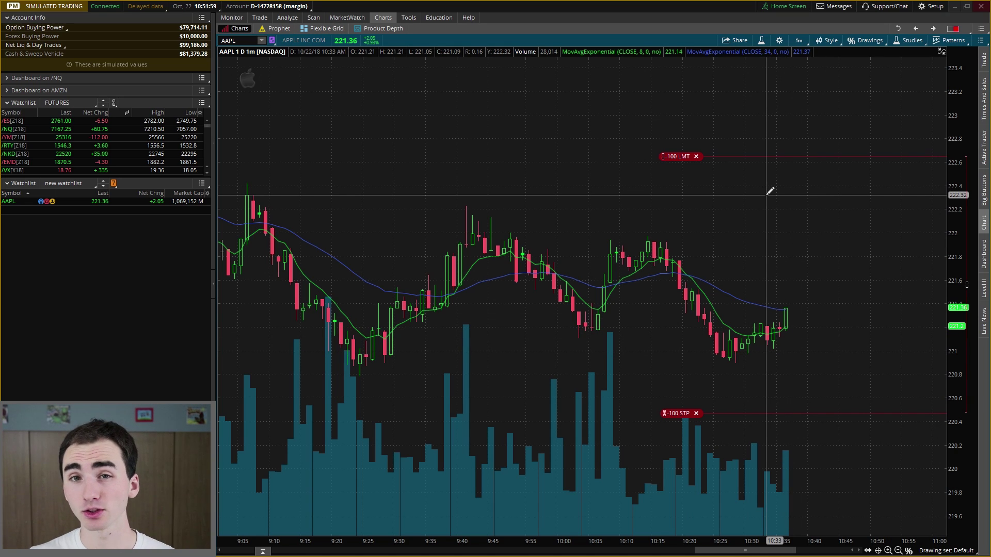
Step: Cancel the 222.65 sell limit and 220.47 stop together with Cancel OCO group
{"action": "right_click", "coordinate": [675, 156]}
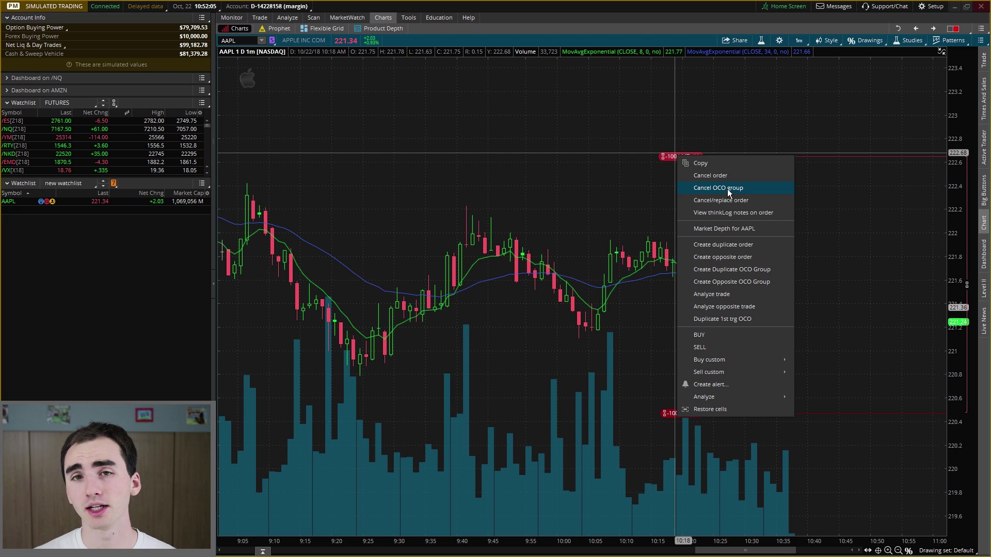
{"action": "key", "text": "Escape"}
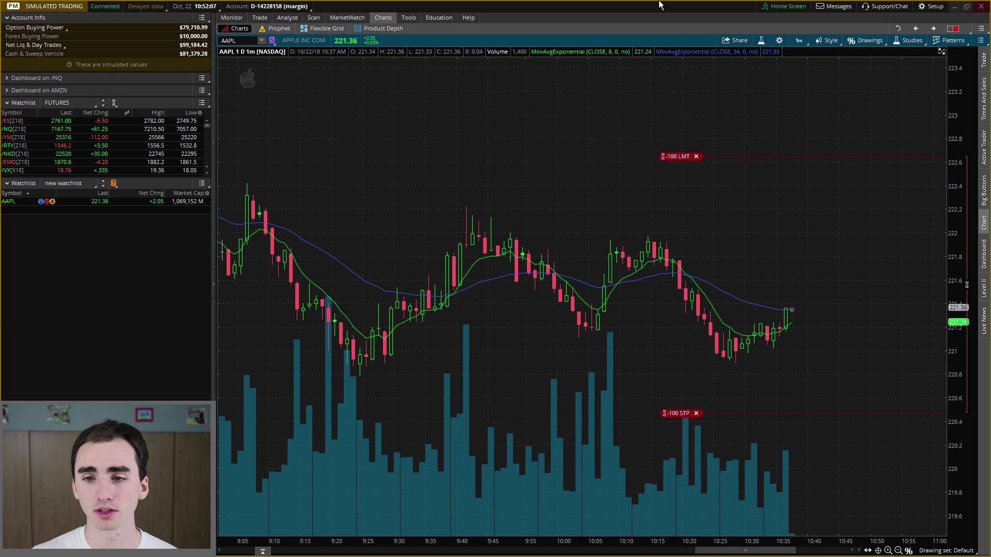
{"action": "right_click", "coordinate": [686, 158]}
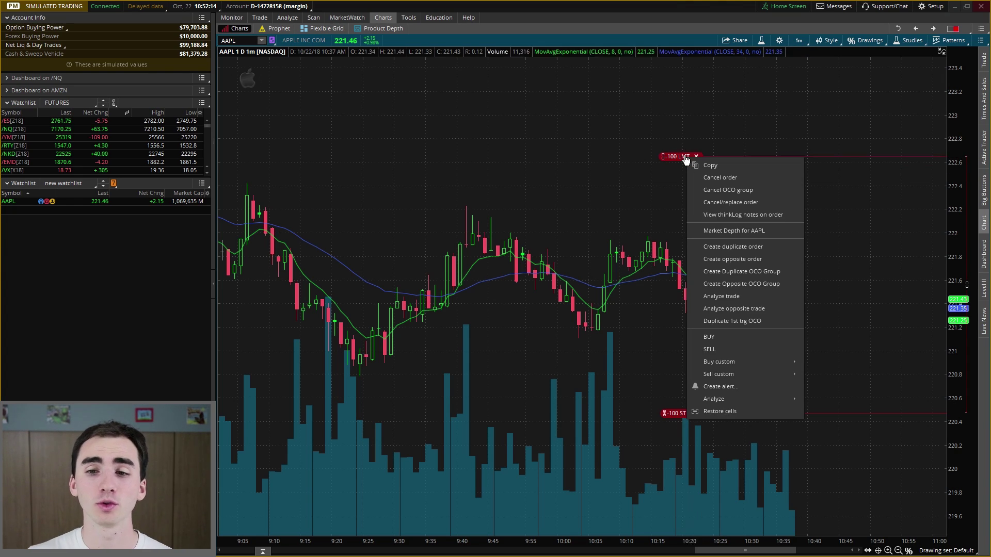
{"action": "left_click", "coordinate": [729, 190]}
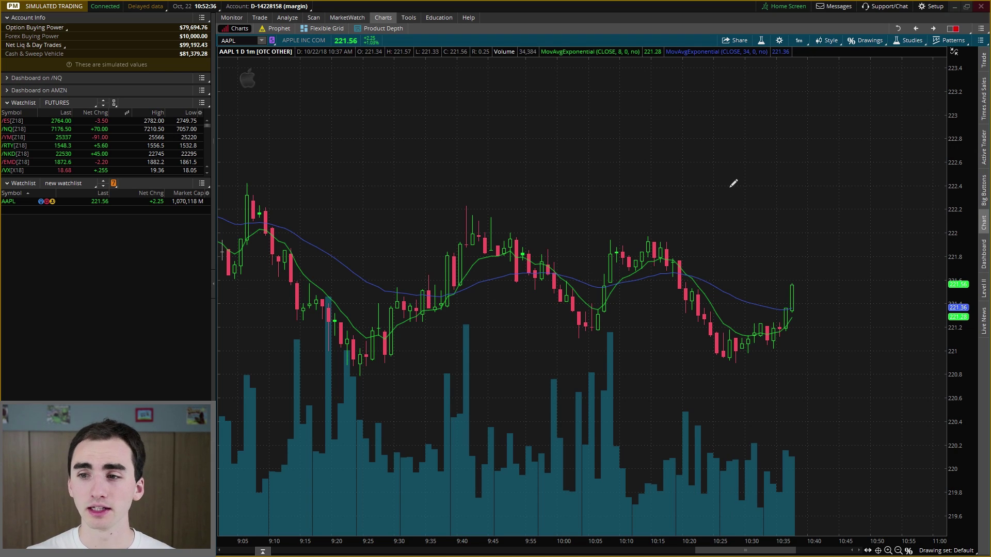
Step: Show the AAPL Active Trader ladder beside the chart and open the Template list
{"action": "left_click", "coordinate": [982, 154]}
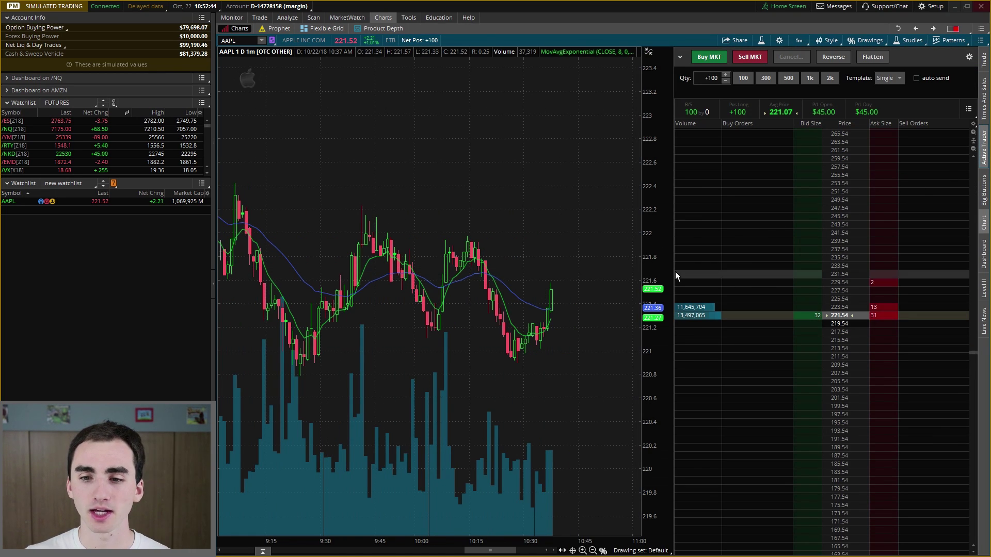
{"action": "left_click_drag", "start_coordinate": [673, 270], "coordinate": [682, 271]}
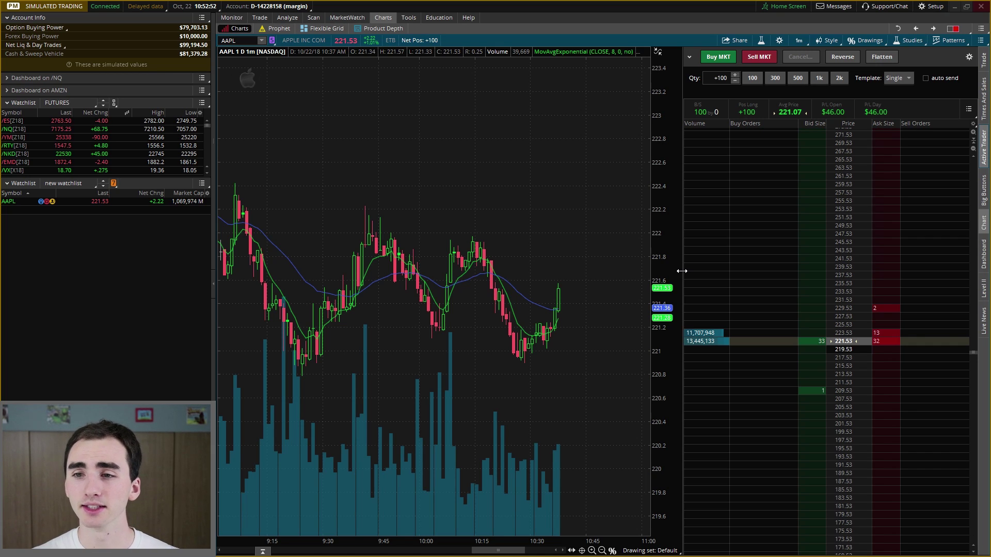
{"action": "left_click", "coordinate": [890, 75]}
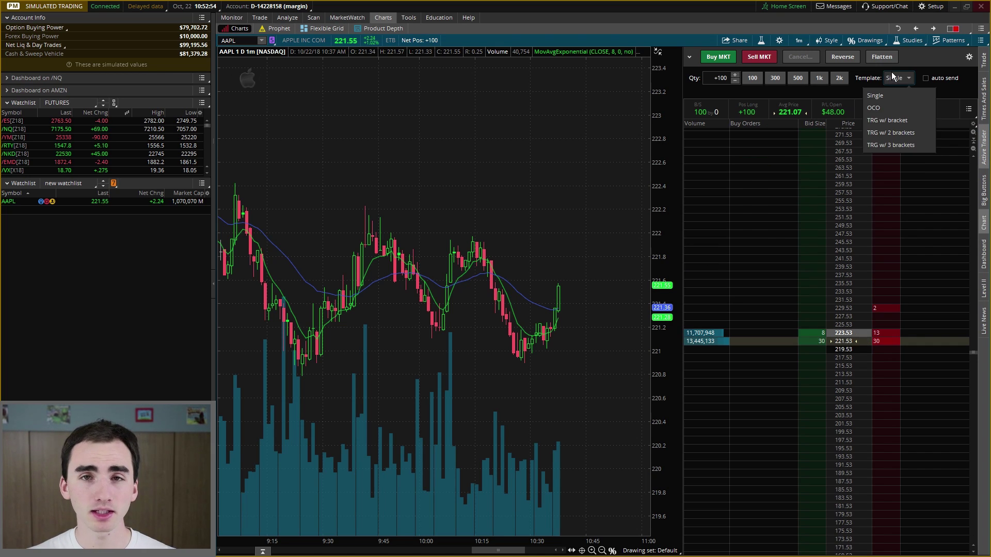
Step: Select the TRG w/ bracket template with a +0.50 limit offset and -0.50 stop offset
{"action": "left_click", "coordinate": [903, 122]}
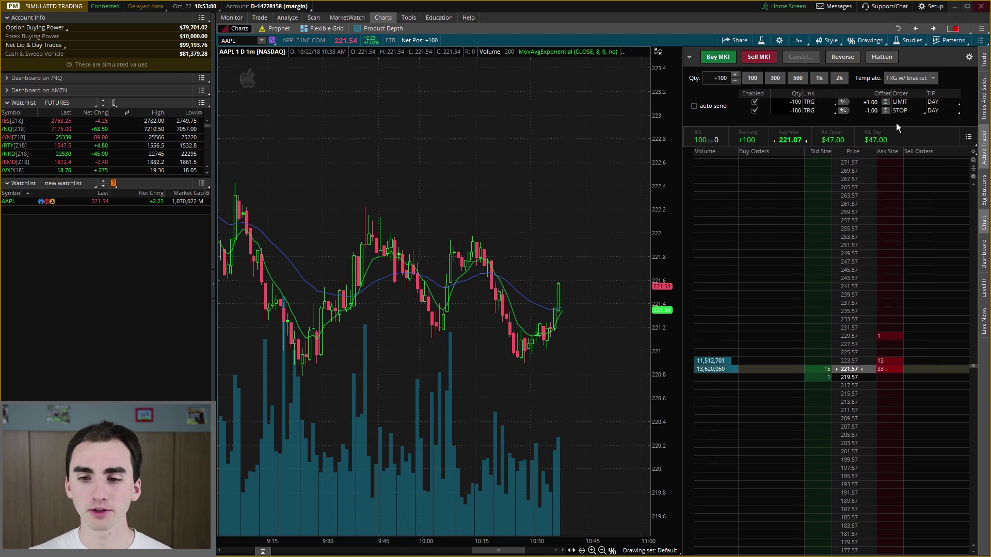
{"action": "left_click", "coordinate": [896, 322]}
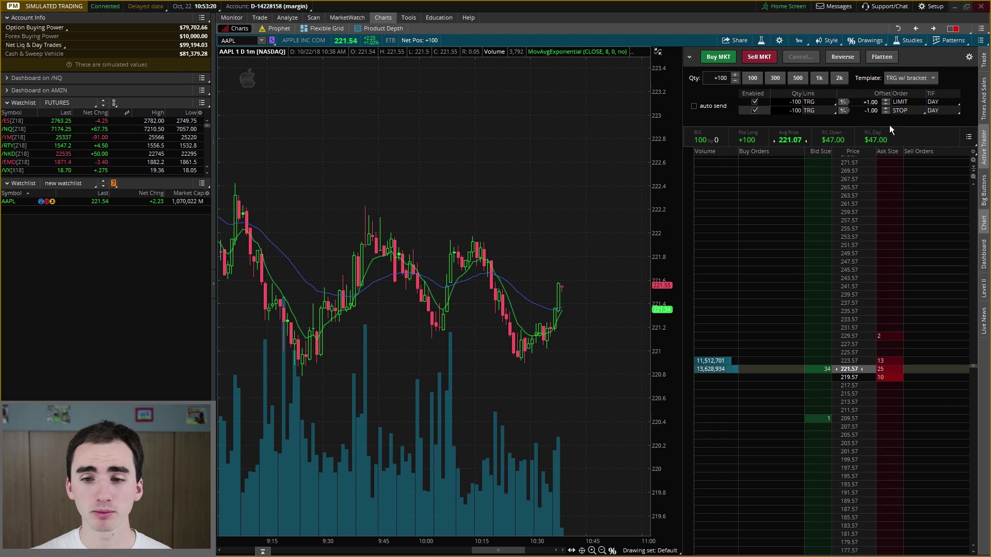
{"action": "left_click", "coordinate": [869, 102]}
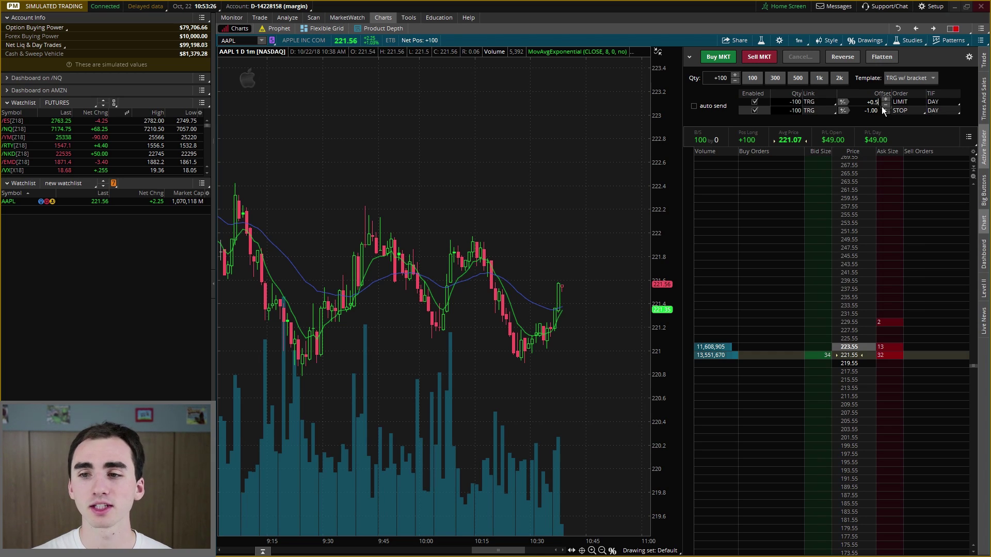
{"action": "key", "text": "Return"}
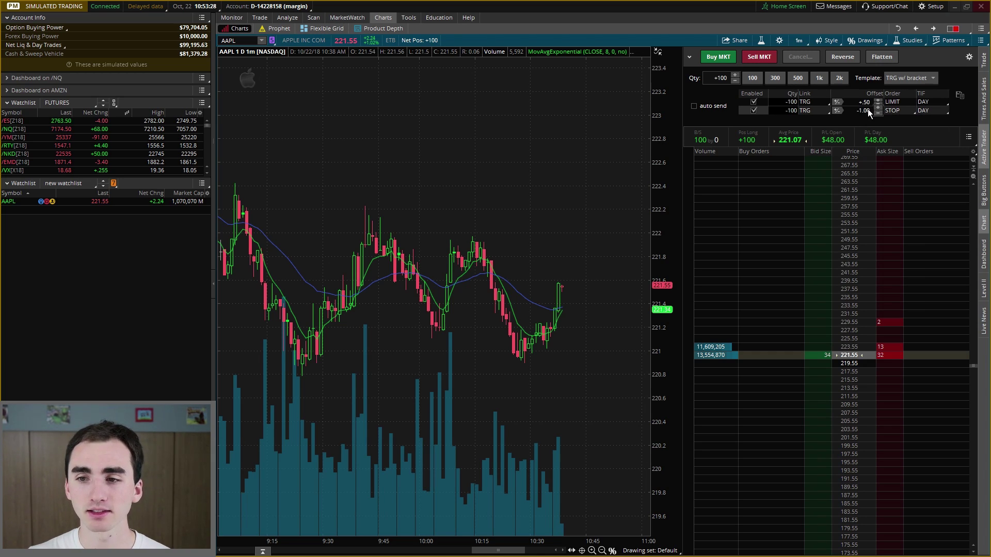
{"action": "left_click", "coordinate": [867, 110]}
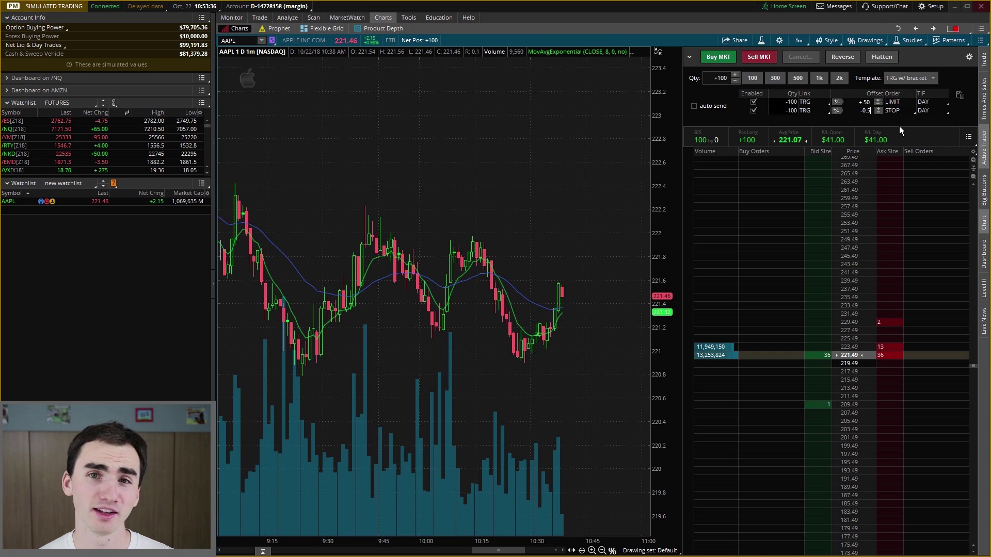
Step: Stage a Buy +100 AAPL STOP at 221.49 on the ladder with TRG bracket exits
{"action": "left_click", "coordinate": [892, 334]}
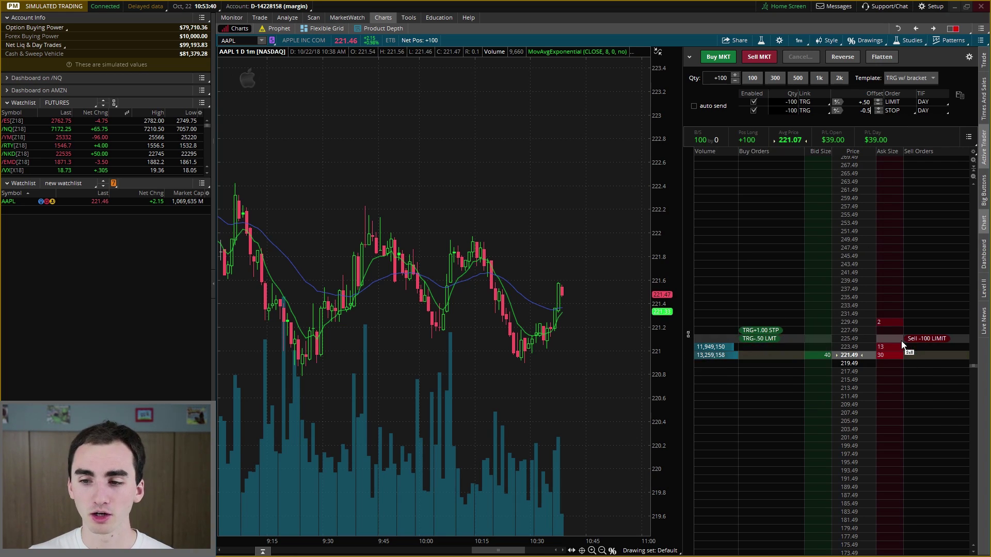
{"action": "left_click", "coordinate": [886, 355]}
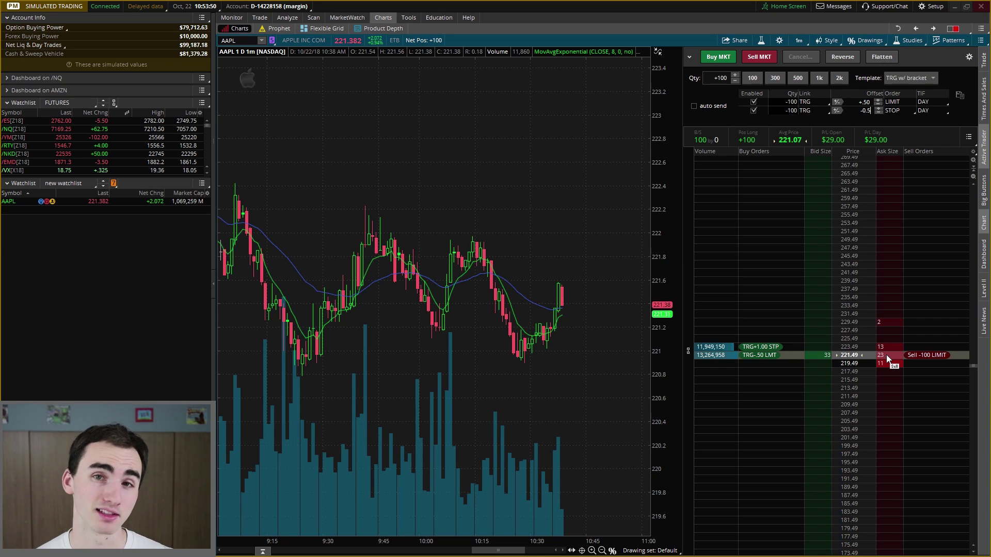
{"action": "left_click", "coordinate": [826, 355]}
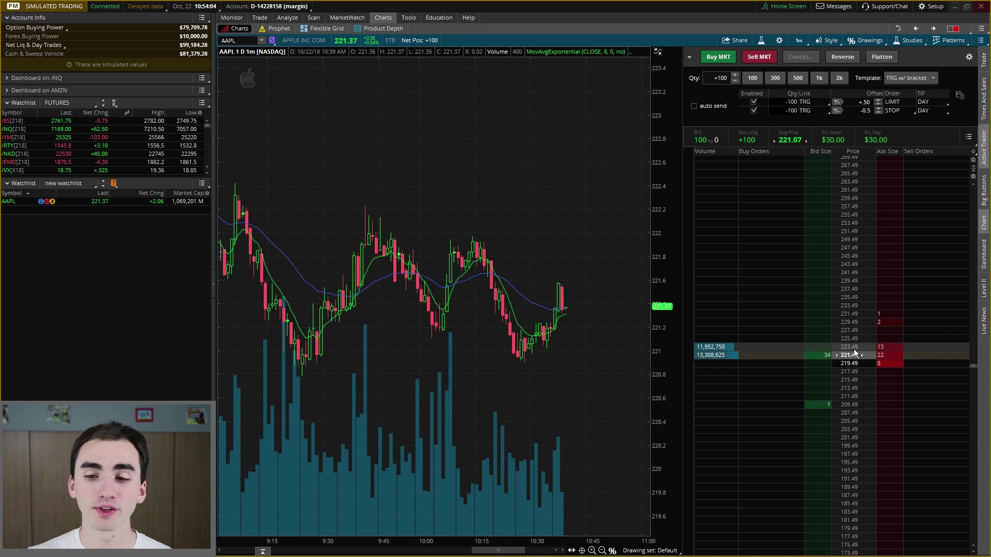
{"action": "left_click", "coordinate": [821, 363]}
{"action": "left_click", "coordinate": [820, 359]}
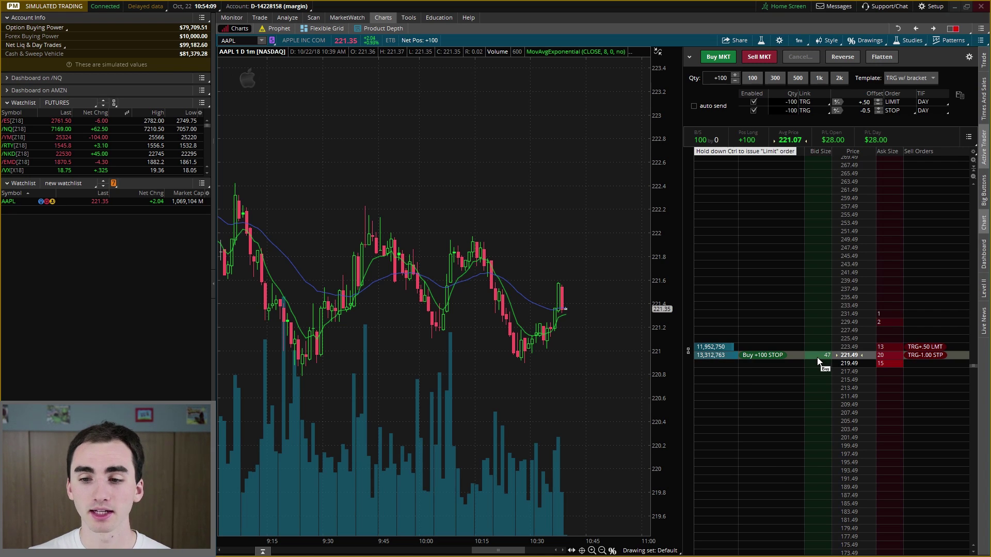
Step: Send the bracketed AAPL buy stop, then reprice its exits to a 222.65 limit and 220.65 stop
{"action": "left_click", "coordinate": [955, 539]}
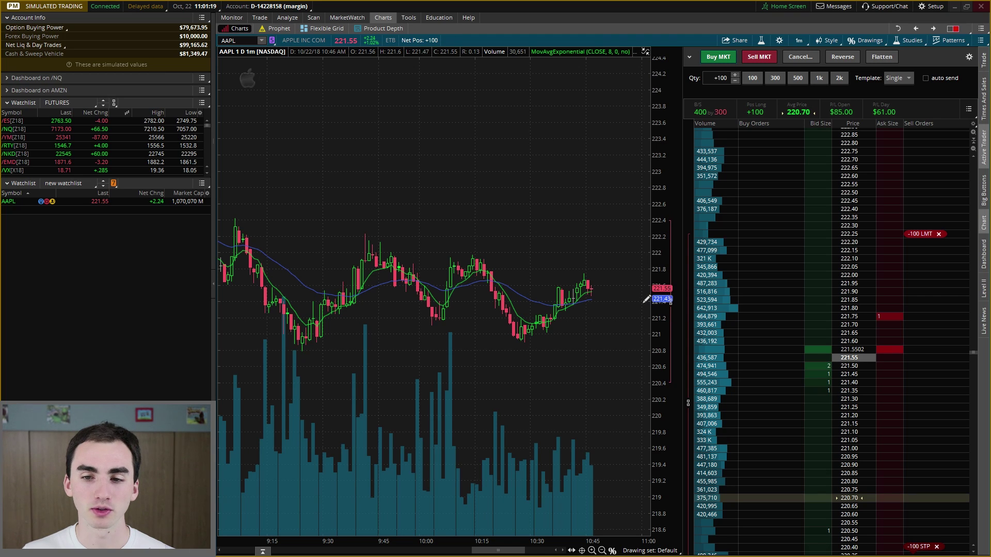
{"action": "left_click", "coordinate": [639, 275]}
{"action": "left_click", "coordinate": [960, 540]}
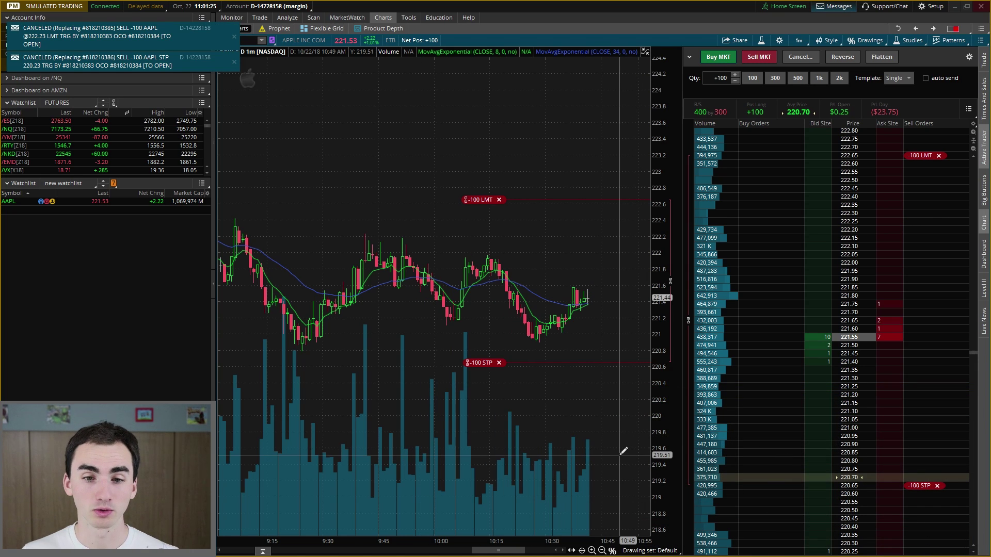